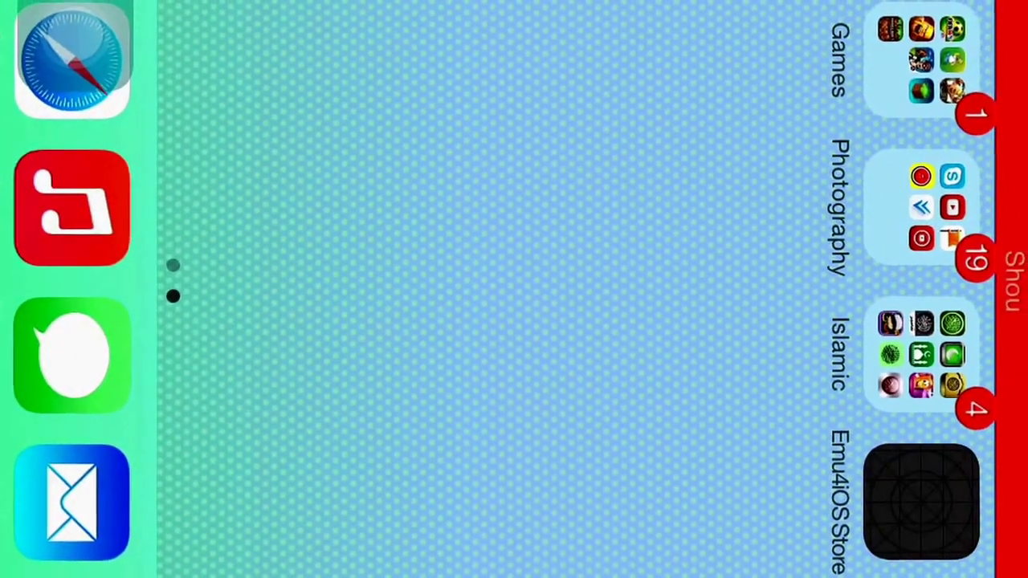
- Open the Photography folder to reveal Tips, Health and the installed Shou app
{"action": "left_click", "coordinate": [938, 205]}
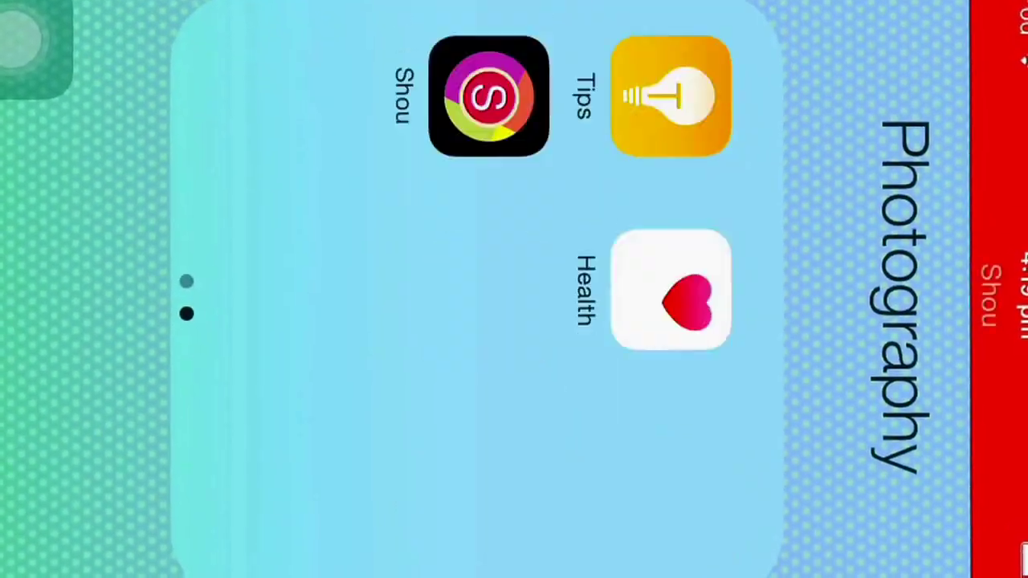